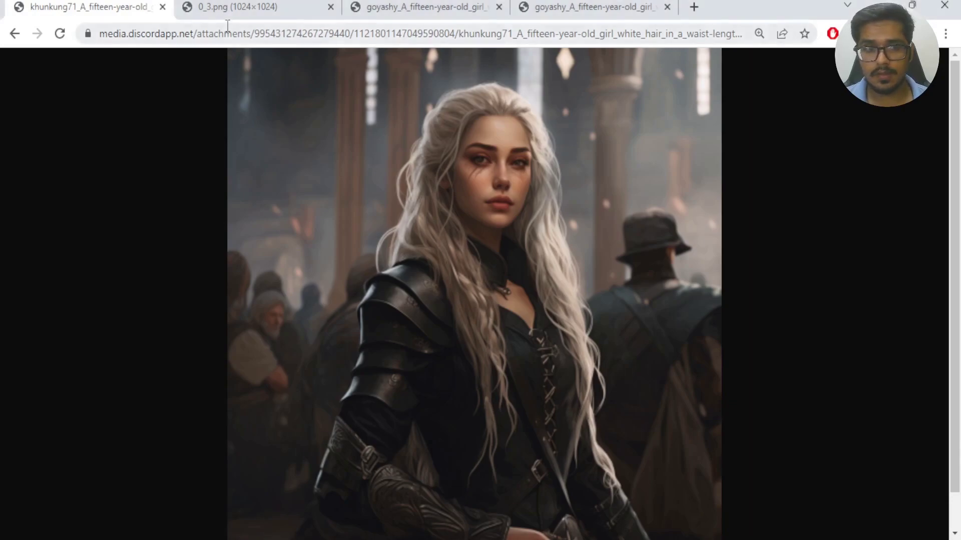
# - Flip through the Chrome tabs of the girl close-up and zoomed-out gothic hall images, then return to Discord
pyautogui.hotkey('ctrl', 'Tab')
pyautogui.click(438, 11)
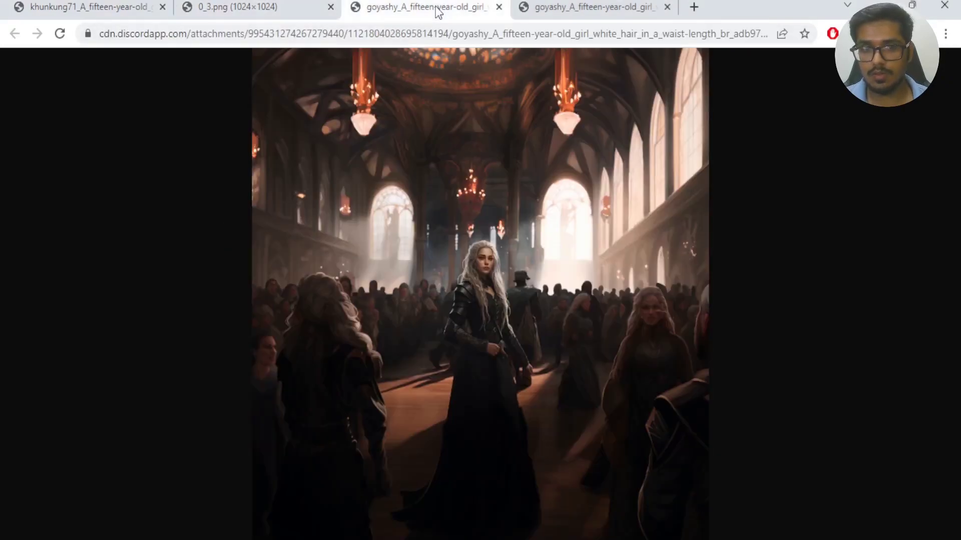
pyautogui.hotkey('ctrl', 'Tab')
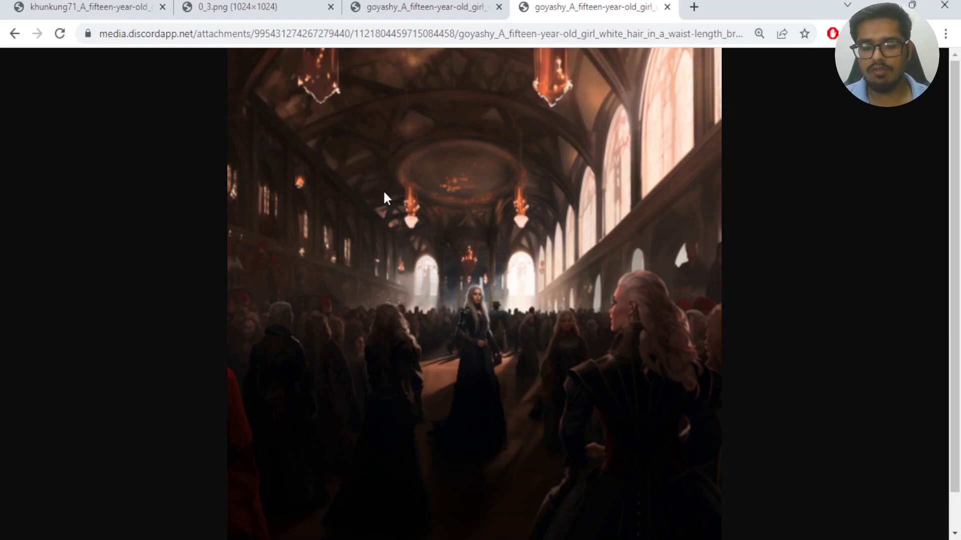
pyautogui.hotkey('alt', 'Tab')
pyautogui.scroll(-5, 463, 325)
# - Upscale the first pink plinth variation with U1
pyautogui.scroll(3, 461, 324)
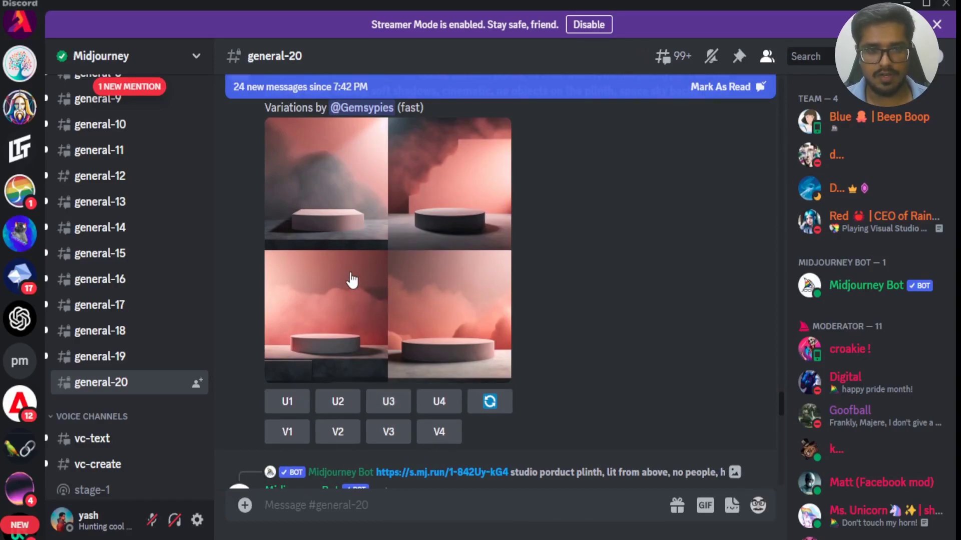
pyautogui.scroll(2, 388, 322)
pyautogui.scroll(-2, 370, 310)
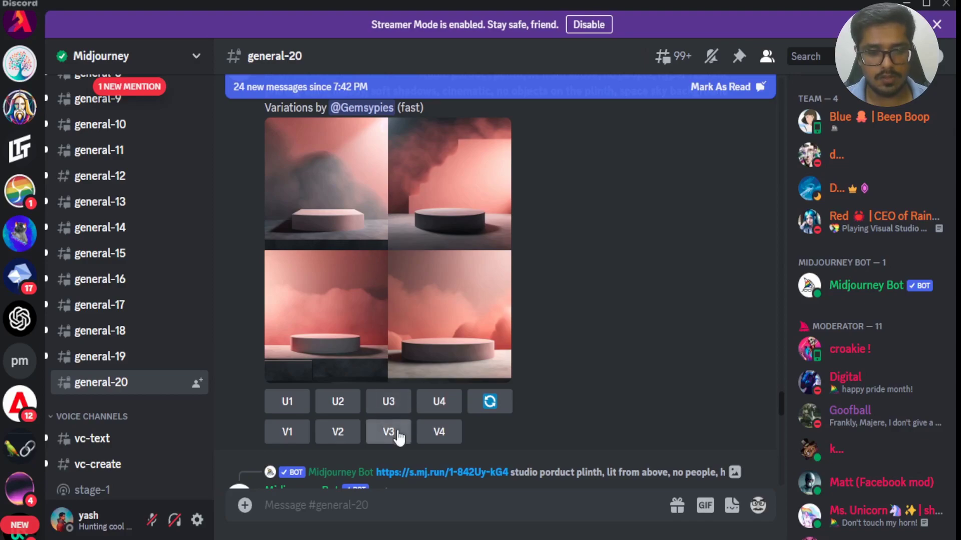
pyautogui.click(285, 400)
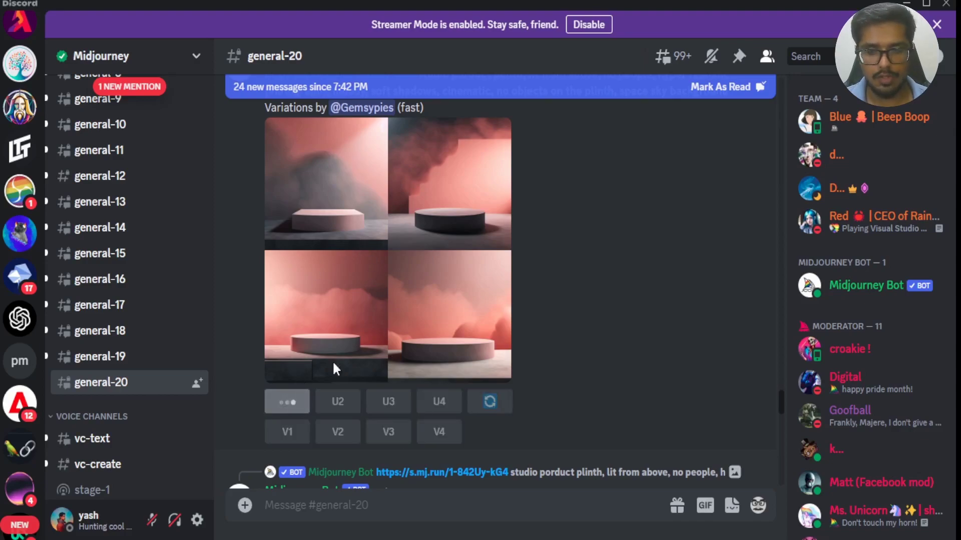
# - Select the painters' studio prompt text and request a 2x zoom-out of the upscaled plinth
pyautogui.scroll(-5, 656, 337)
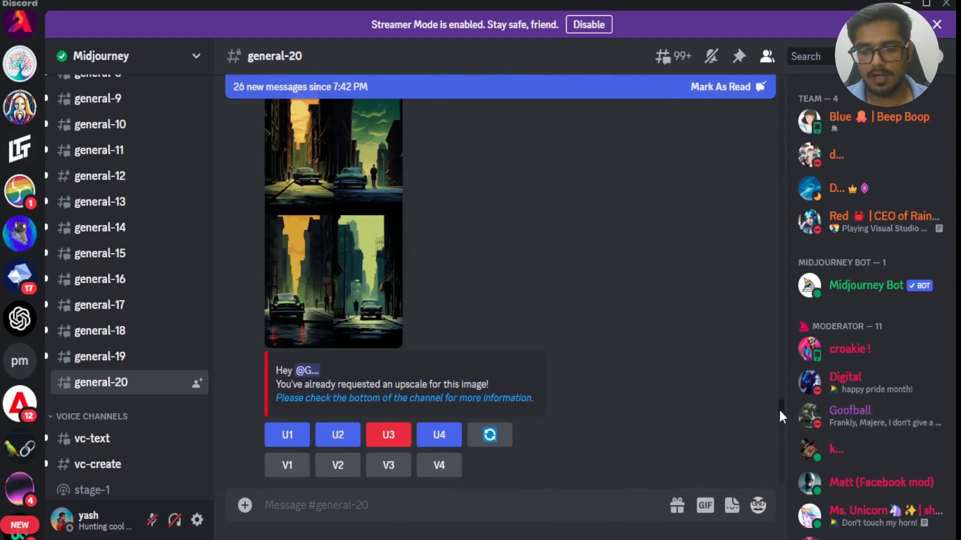
pyautogui.moveTo(779, 409); pyautogui.dragTo(783, 492)
pyautogui.scroll(2, 510, 305)
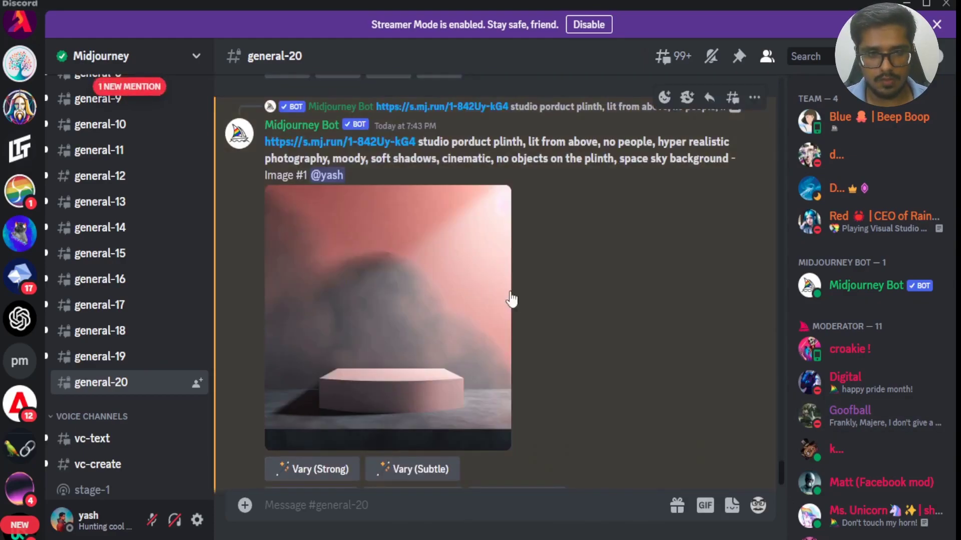
pyautogui.scroll(-2, 512, 300)
pyautogui.click(307, 425)
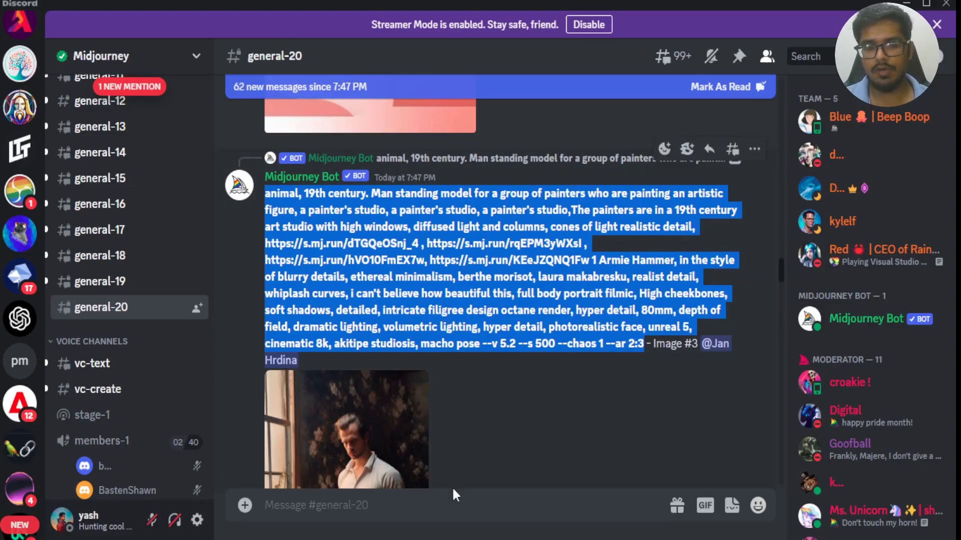
# - Send a /shorten command with the pasted painters' studio prompt to the Midjourney bot
pyautogui.click(456, 493)
pyautogui.write('/sh')
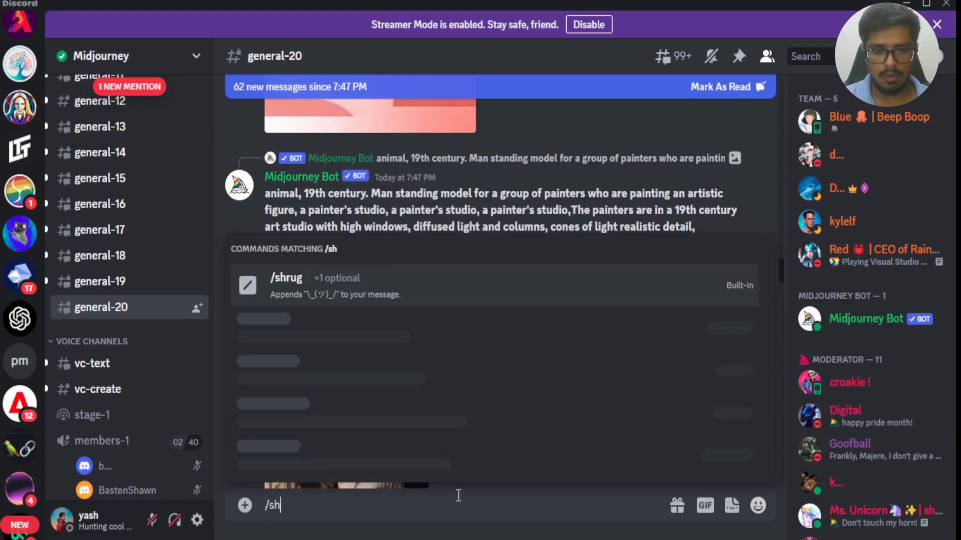
pyautogui.press('Return')
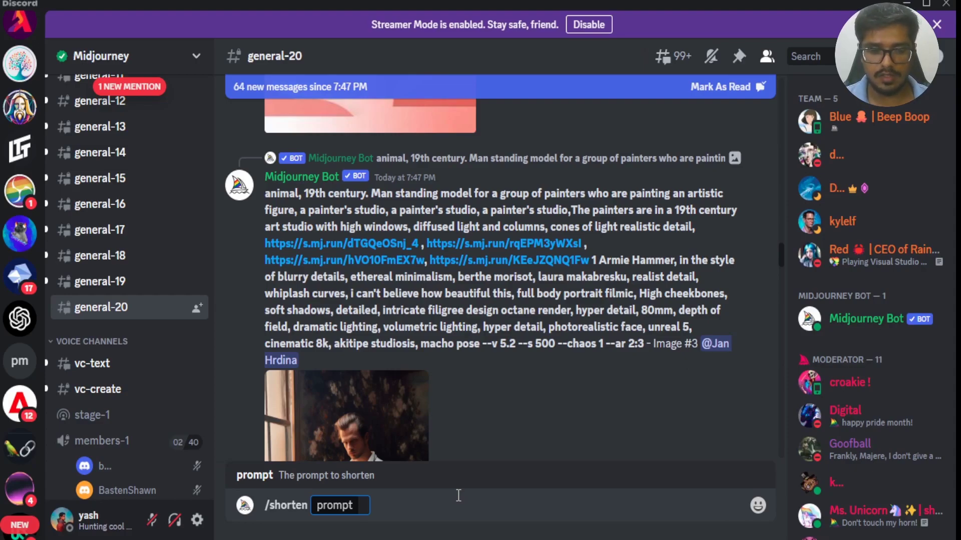
pyautogui.write("animal, 19th century. Man standing model for a group of painters who are painting an artistic figure, a painter's studio, a painter's studio, a painter's studio,The painters are in a 19th century art studio with high windows, diffused light and columns, cones of light realistic detail, https://s.mj.run/dTGQeOSnj_4 , https://s.mj.run/rqEPM3yWXsI , https://s.mj.run/hVO10FmEX7w, https://s.mj.run/KEeJZQNQ1Fw 1 Armie Hammer, in the style of blurry details, ethereal minimalism, berthe morisot, laura makabresku, realist detail, whiplash curves, i can't believe how beautiful this, full body portrait filmic, High cheekbones, soft shadows, detailed, intricate filigree design octane render, hyper detail, 80mm, depth of field, dramatic lighting, volumetric lighting, hyper detail, photorealistic face, unreal 5, cinematic 8k, akitipe studiosis, macho pose --v 5.2 --s 500 --chaos 1 --ar 2:3")
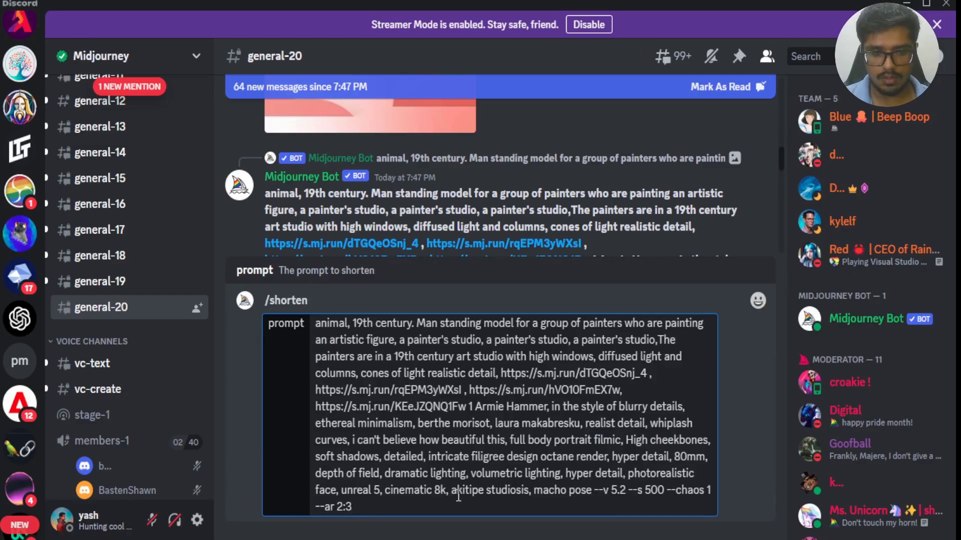
pyautogui.scroll(-3, 530, 240)
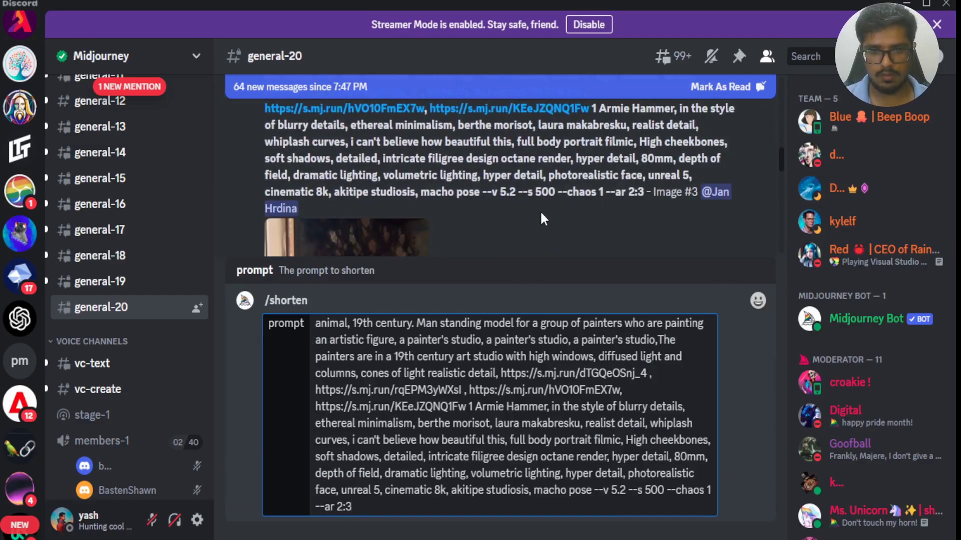
pyautogui.scroll(2, 540, 210)
pyautogui.scroll(-2, 530, 145)
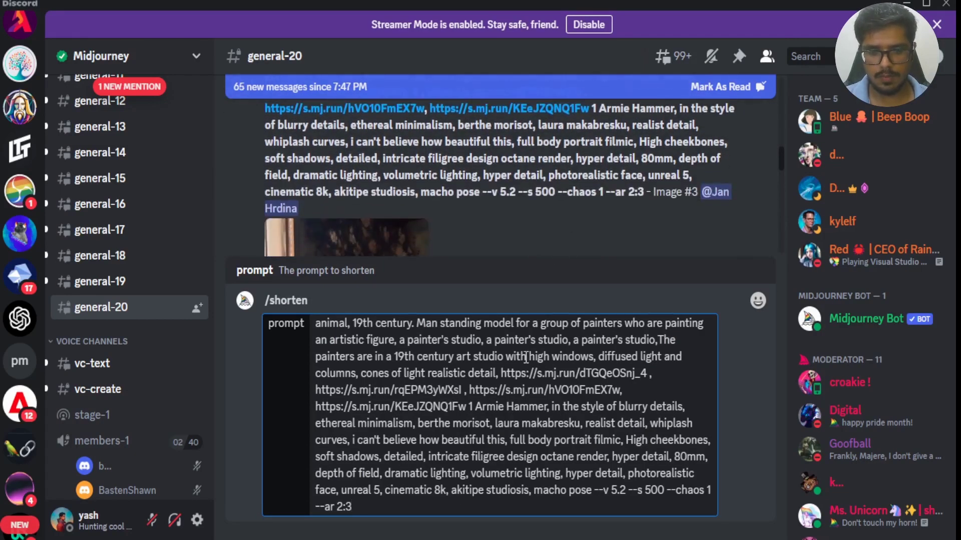
pyautogui.press('Return')
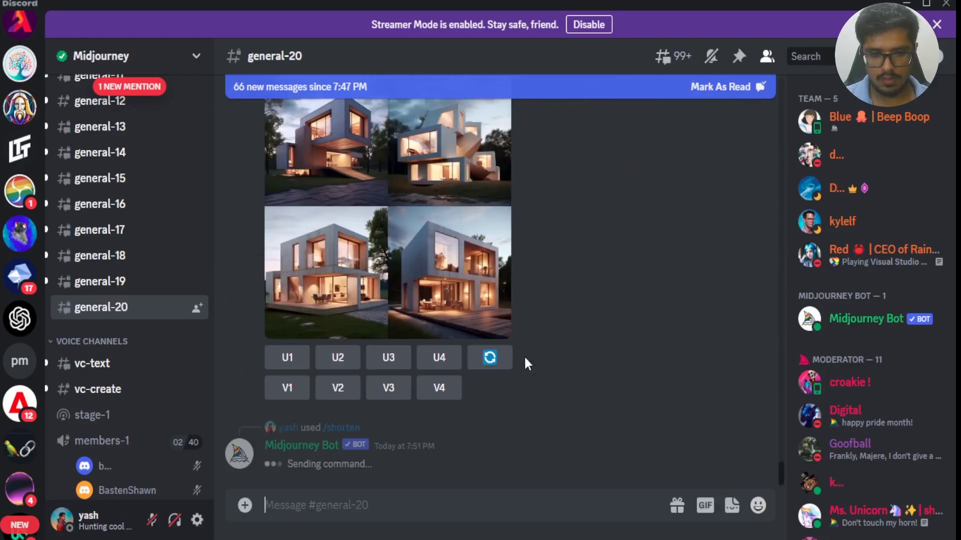
# - Review the bot's reply and select the struck-through less important tokens
pyautogui.scroll(4, 426, 308)
pyautogui.scroll(4, 419, 219)
pyautogui.scroll(-2, 428, 224)
pyautogui.scroll(2, 323, 303)
pyautogui.tripleClick(391, 282)
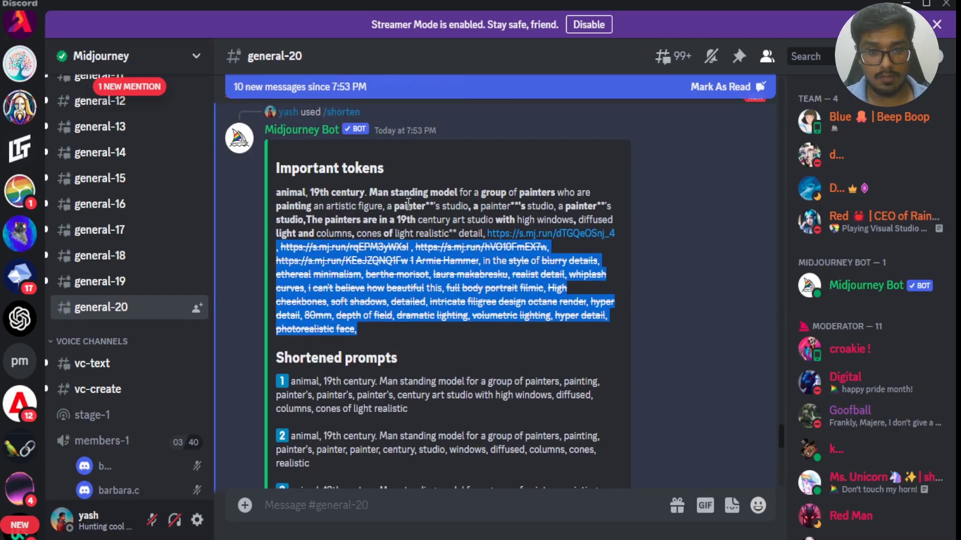
pyautogui.scroll(15, 400, 211)
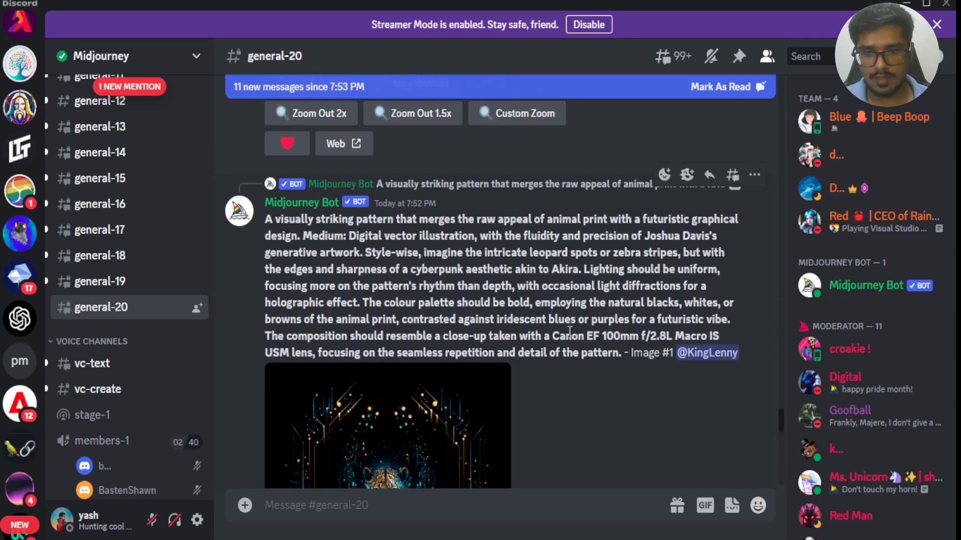
pyautogui.tripleClick(614, 356)
pyautogui.click(365, 504)
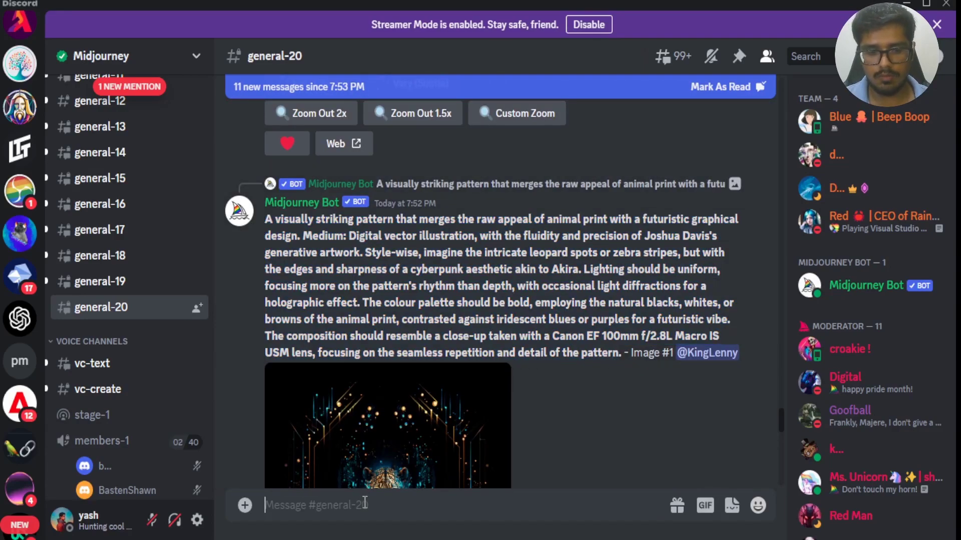
pyautogui.scroll(-10, 445, 410)
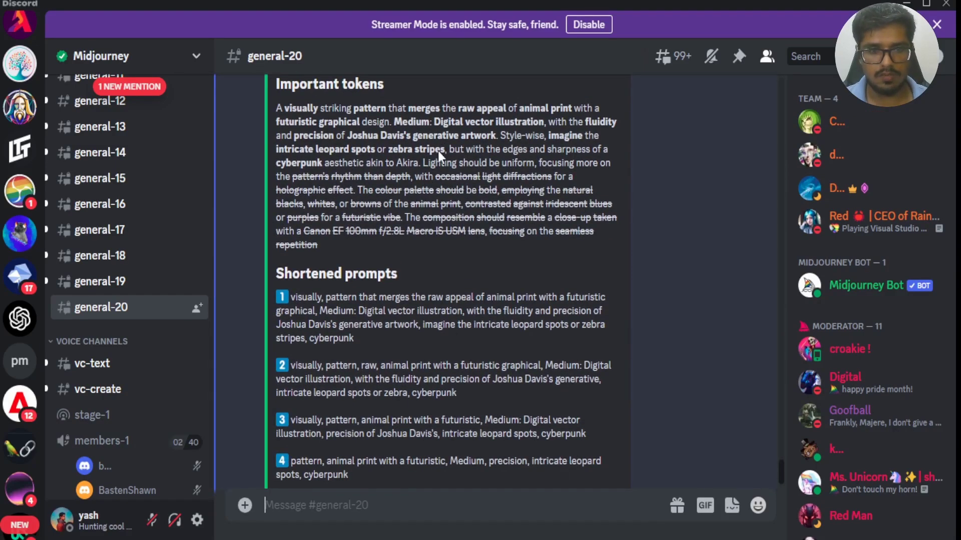
pyautogui.scroll(-2, 440, 152)
pyautogui.moveTo(355, 262); pyautogui.dragTo(278, 221)
pyautogui.moveTo(458, 318); pyautogui.dragTo(292, 290)
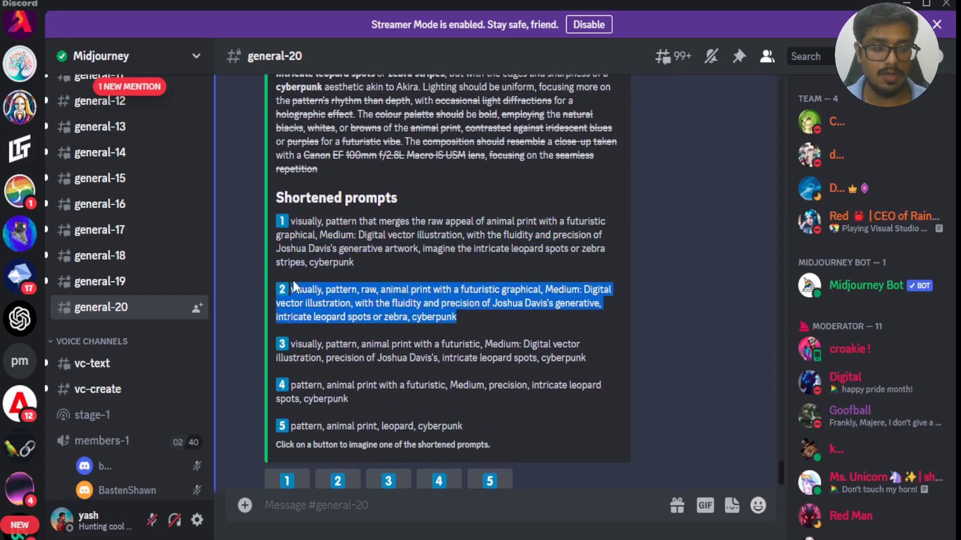
pyautogui.scroll(3, 323, 242)
pyautogui.moveTo(318, 245); pyautogui.dragTo(310, 192)
pyautogui.scroll(3, 311, 192)
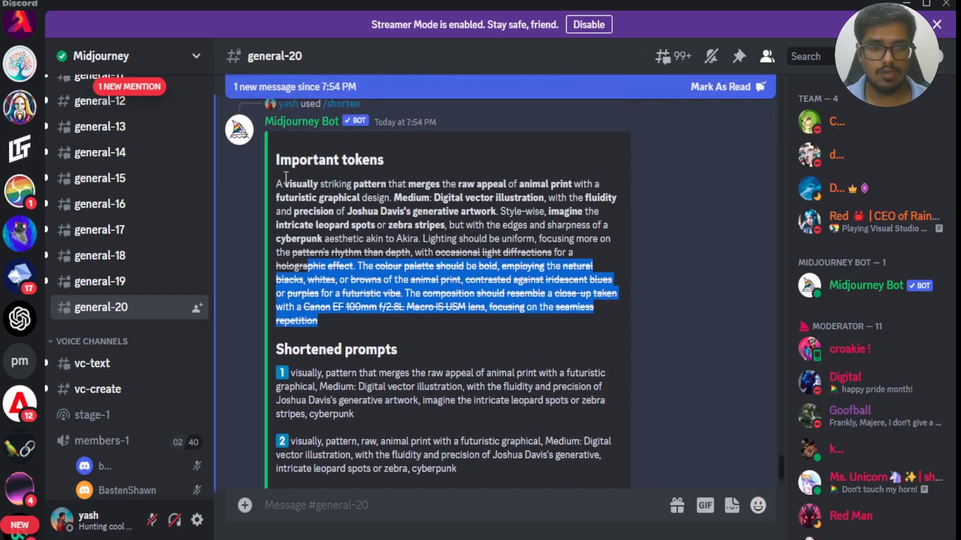
pyautogui.tripleClick(309, 193)
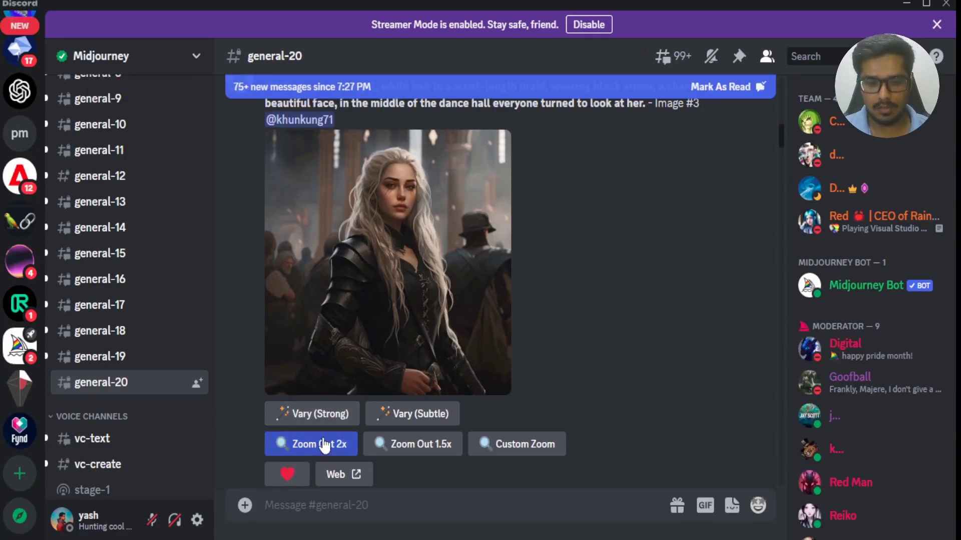
# - Scroll down to the white-haired girl's dance-hall zoom-out results
pyautogui.scroll(-10, 597, 310)
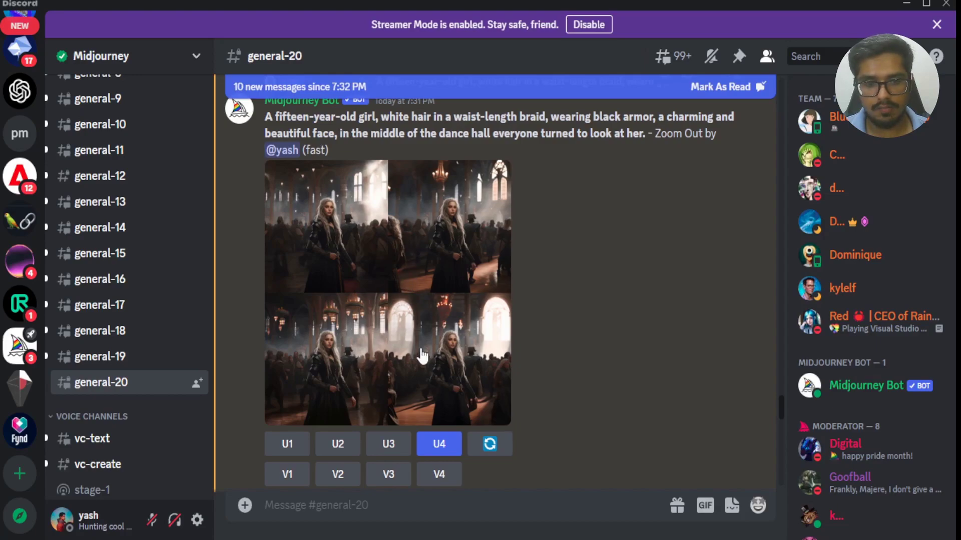
# - Preview the upscaled fourth dance-hall image, then zoom it out 2x again
pyautogui.click(395, 280)
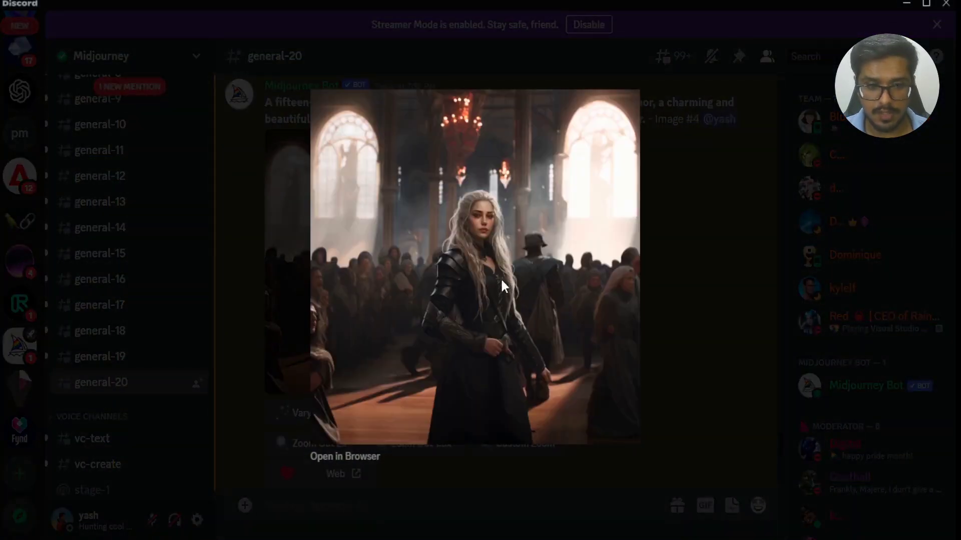
pyautogui.click(341, 448)
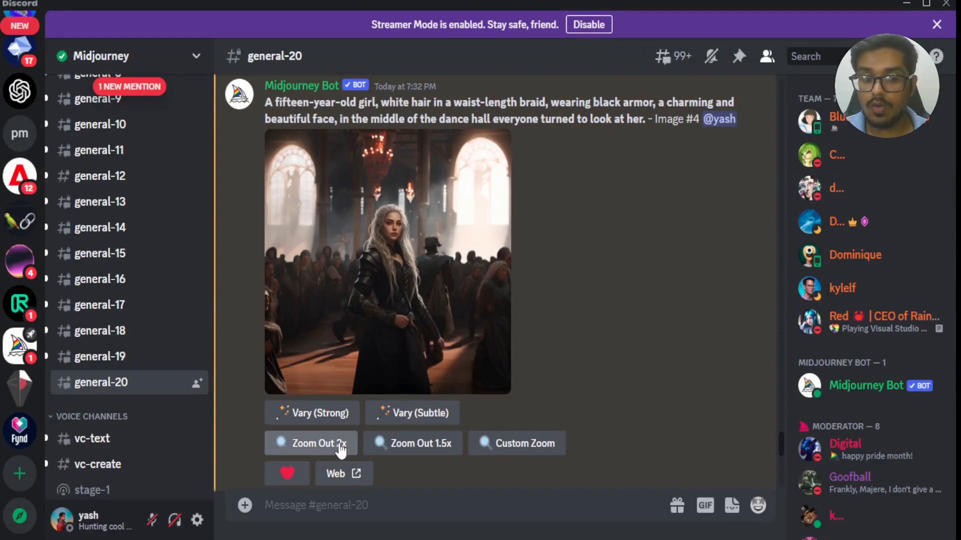
pyautogui.click(340, 449)
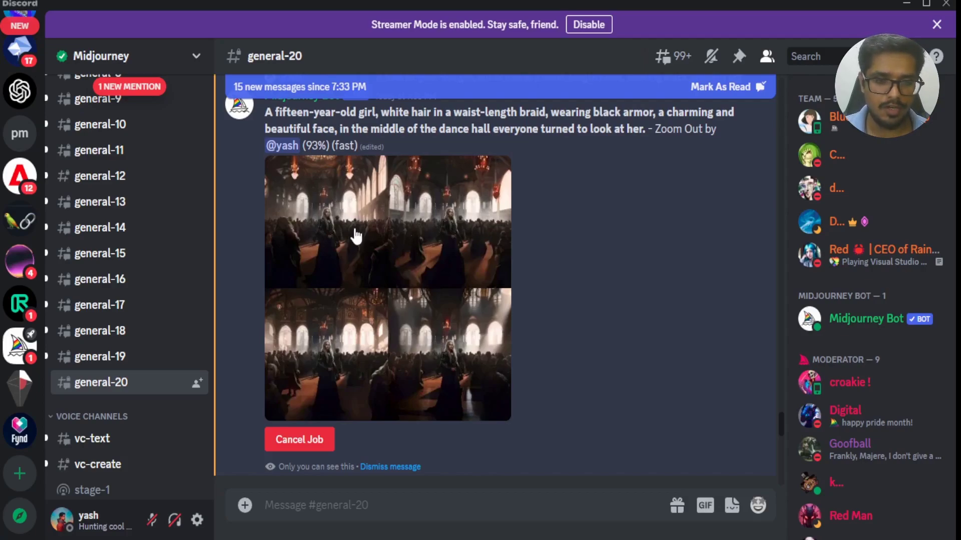
# - Enlarge the finished wider dance-hall zoom-out grid to inspect it, then close the viewer
pyautogui.scroll(10, 355, 235)
pyautogui.scroll(-10, 353, 227)
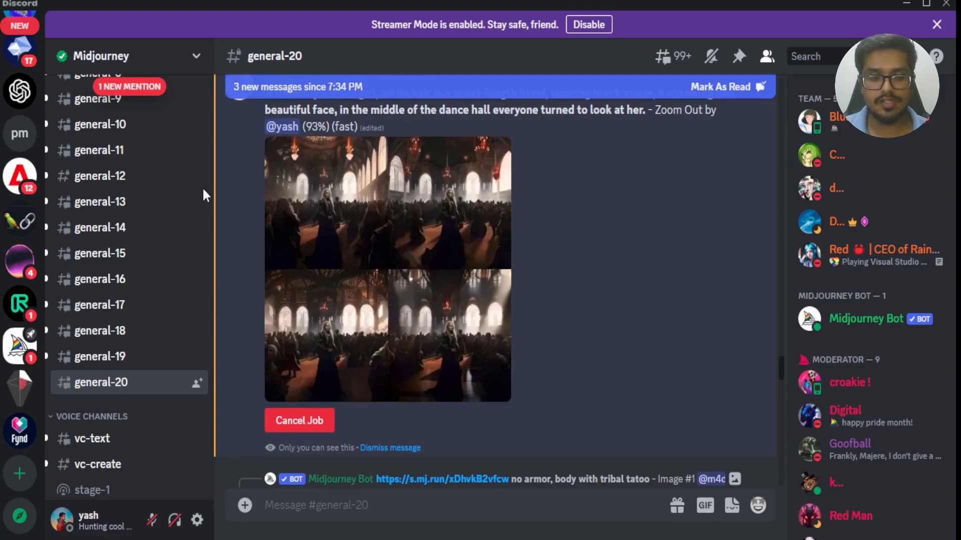
pyautogui.moveTo(134, 225)
pyautogui.scroll(5, 20, 151)
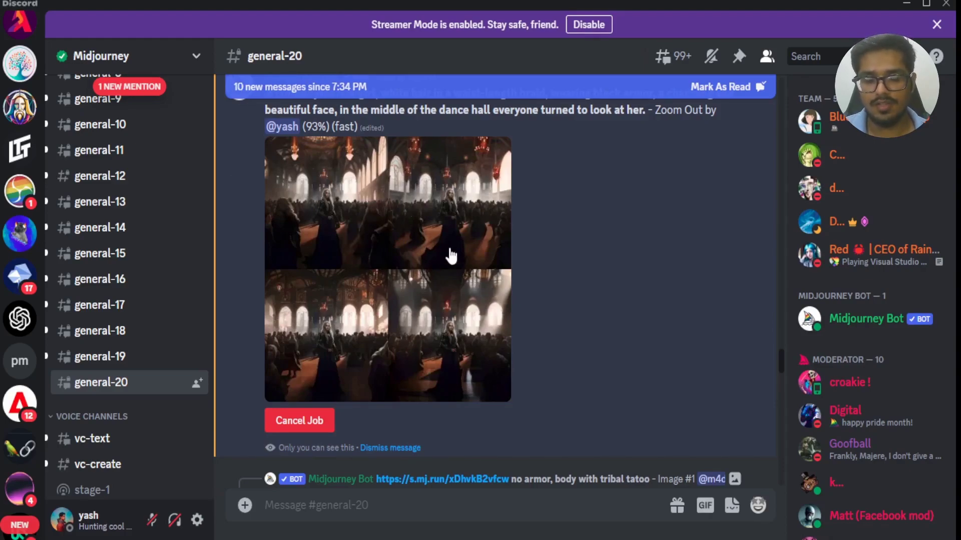
pyautogui.click(470, 358)
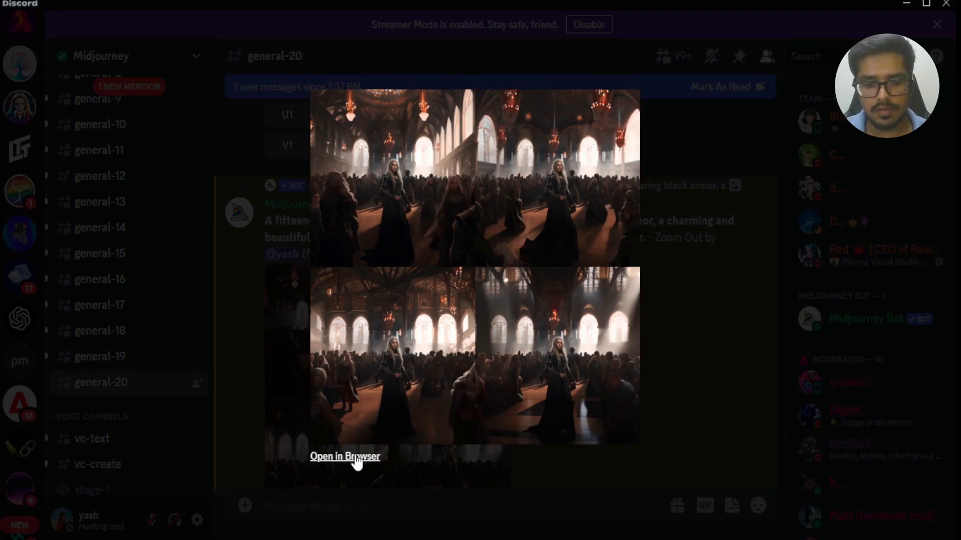
pyautogui.press('Escape')
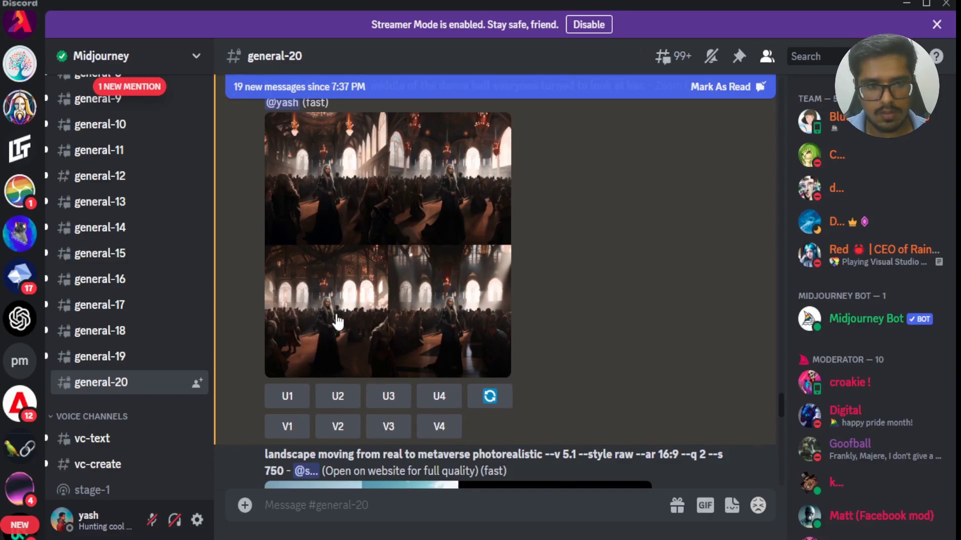
# - Upscale the first variation with U1, zoom it out 2x again, and view the vast hall image enlarged
pyautogui.scroll(3, 325, 257)
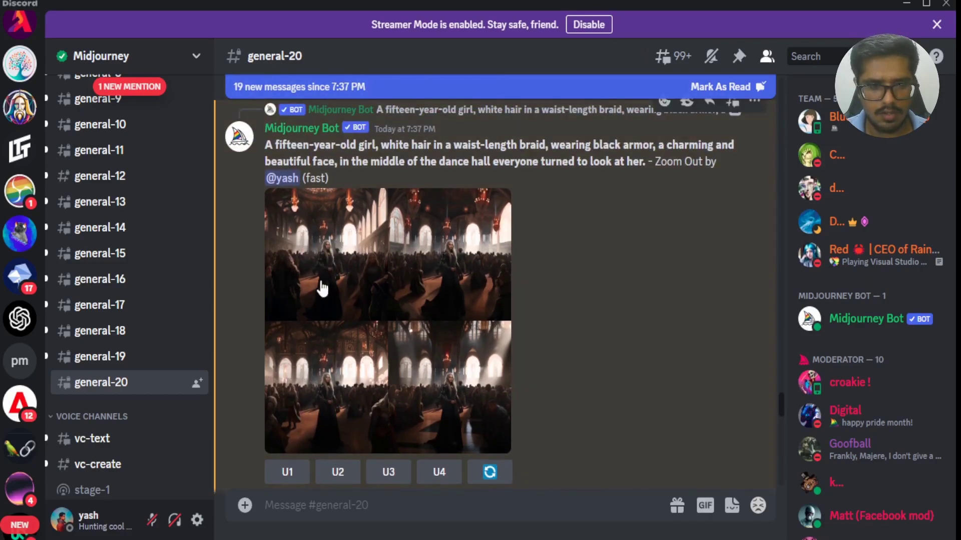
pyautogui.click(287, 472)
pyautogui.scroll(-3, 286, 430)
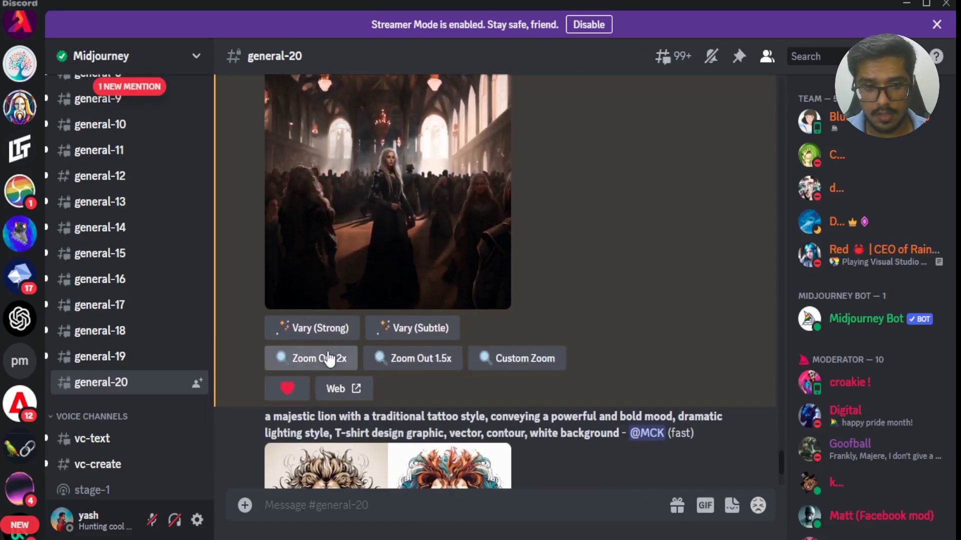
pyautogui.click(329, 365)
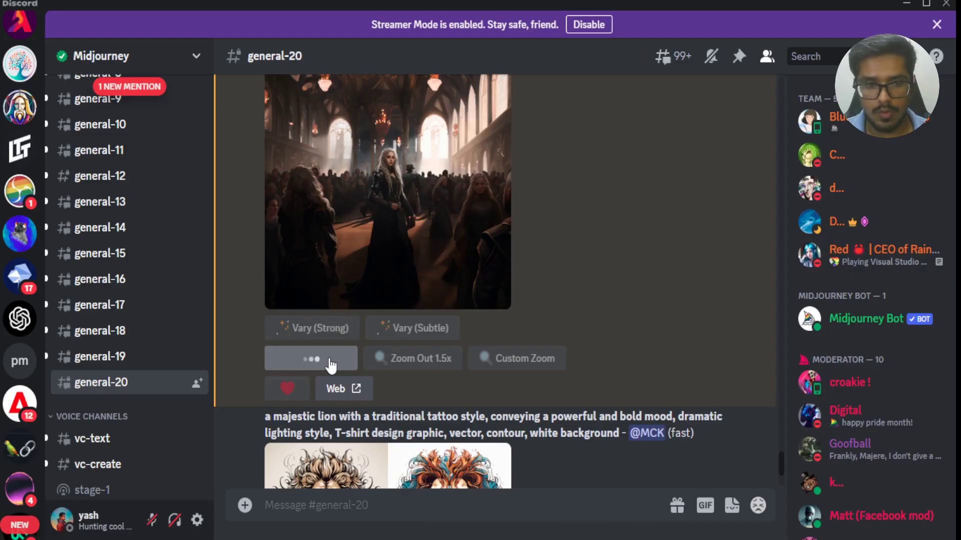
pyautogui.click(446, 189)
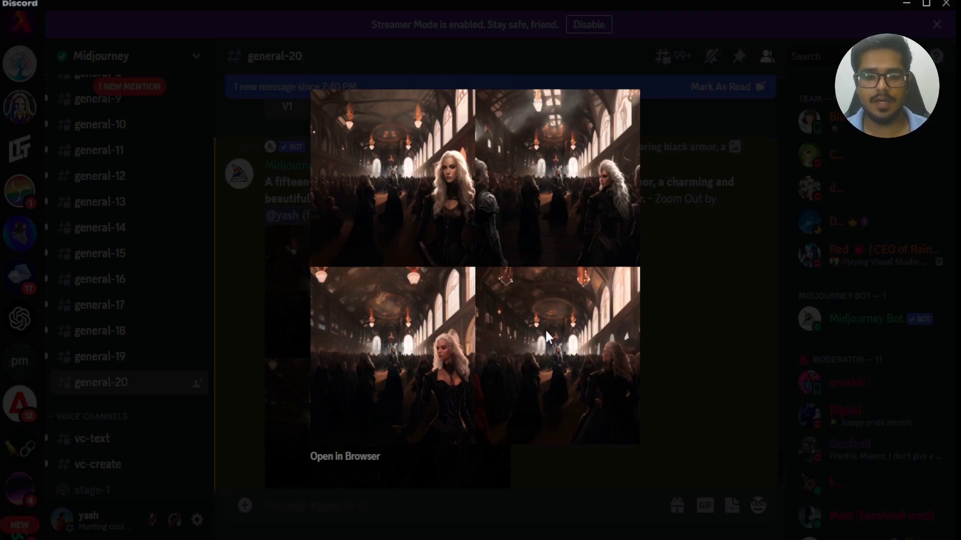
pyautogui.press('Escape')
pyautogui.click(489, 278)
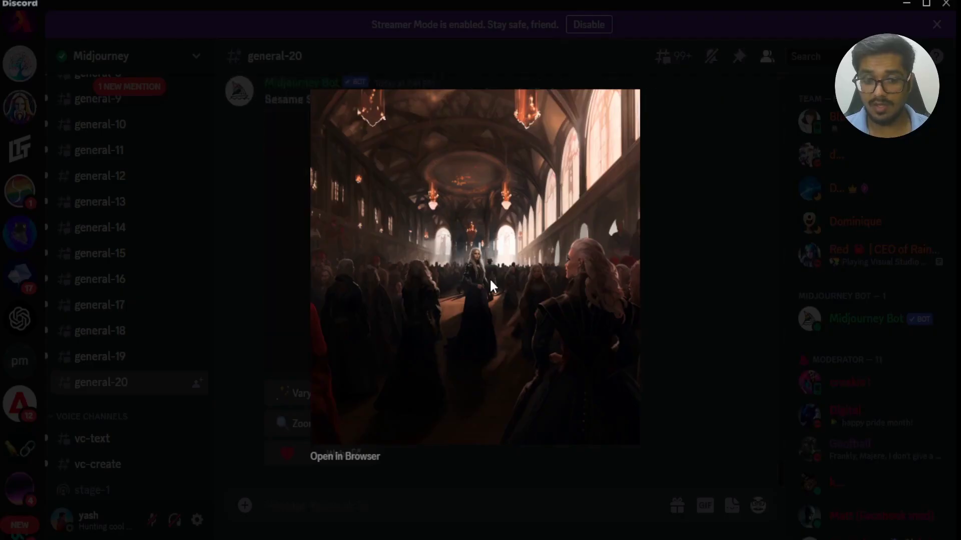